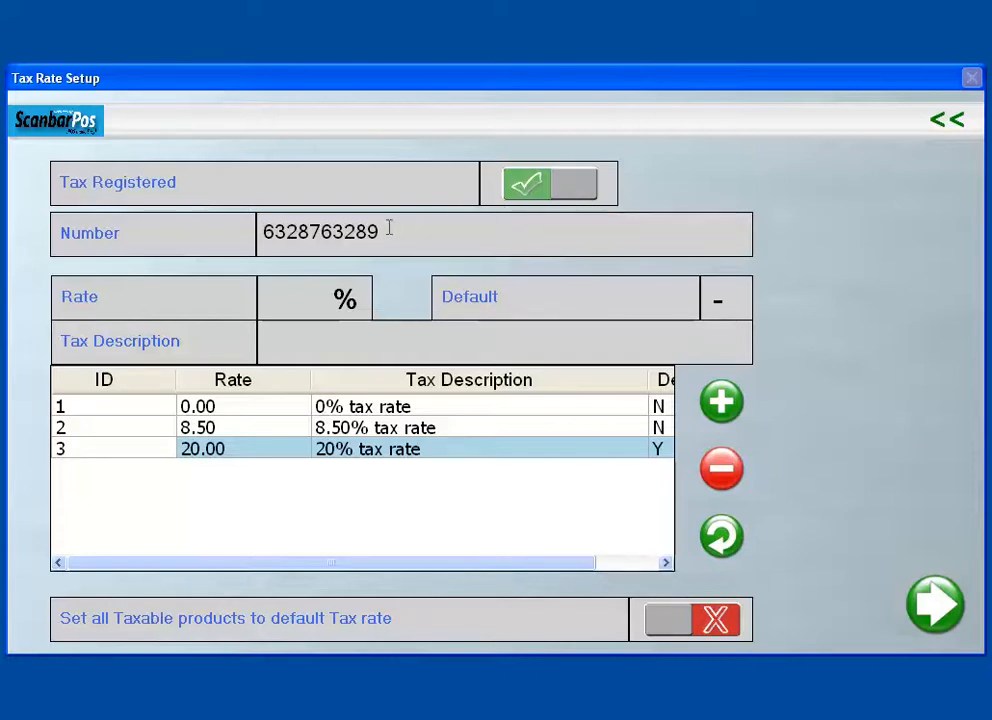
# Step: Select the existing tax number, then switch Tax Registered off so the rate table hides
pyautogui.moveTo(403, 232); pyautogui.dragTo(257, 232)
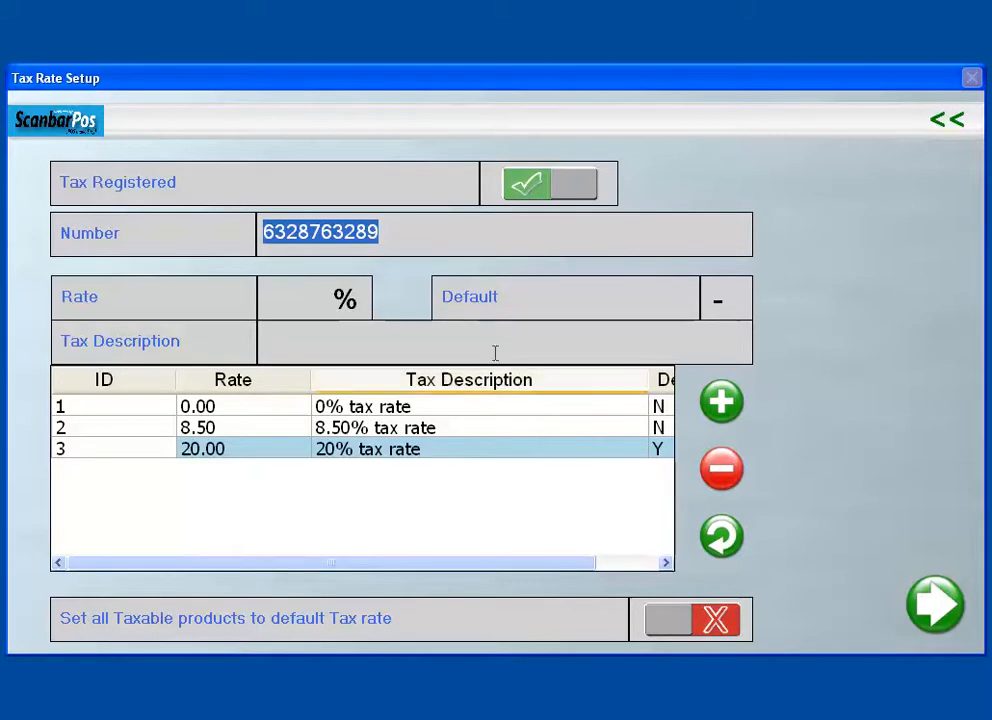
pyautogui.click(537, 193)
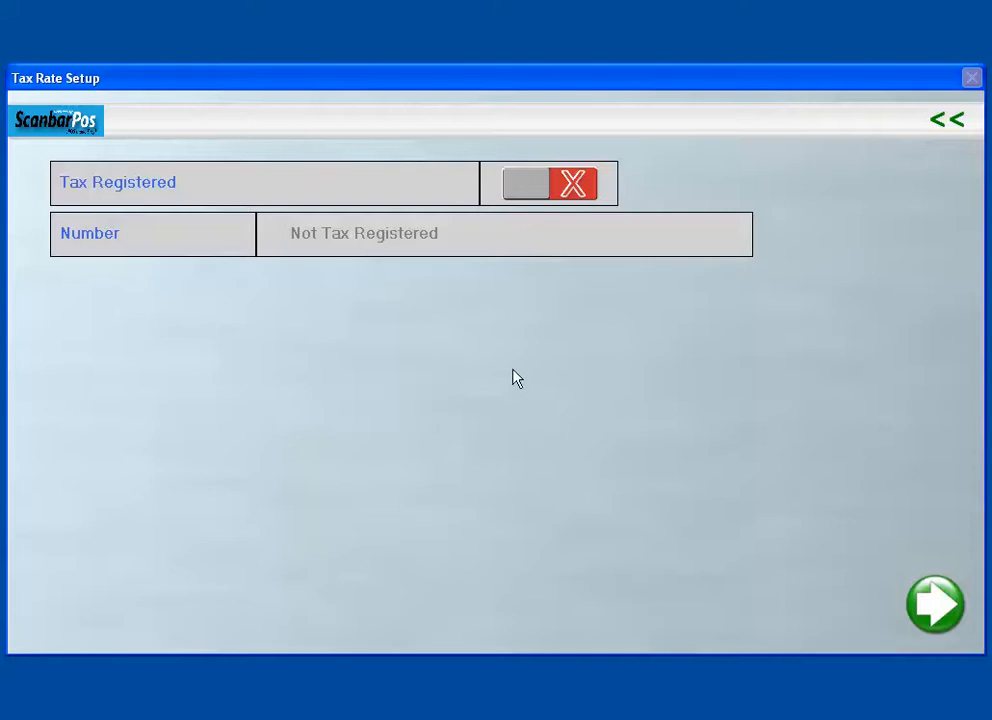
# Step: Switch Tax Registered back on to restore the tax number and three-rate table
pyautogui.click(533, 190)
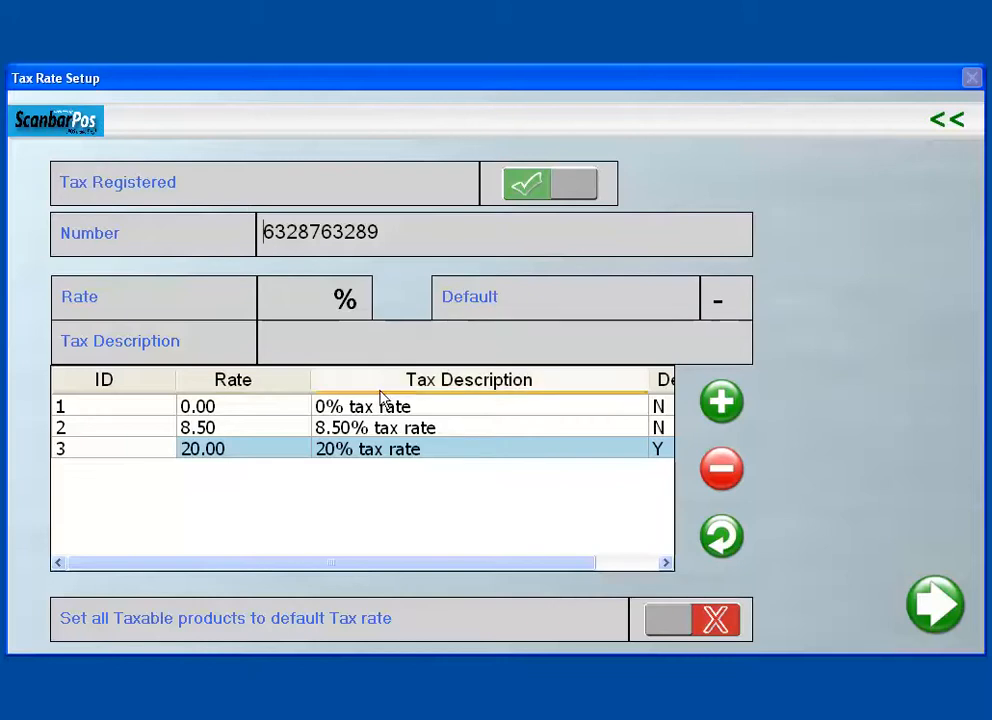
# Step: Replace the tax number with the new value, save, and return to Tax Rate Setup
pyautogui.doubleClick(410, 235)
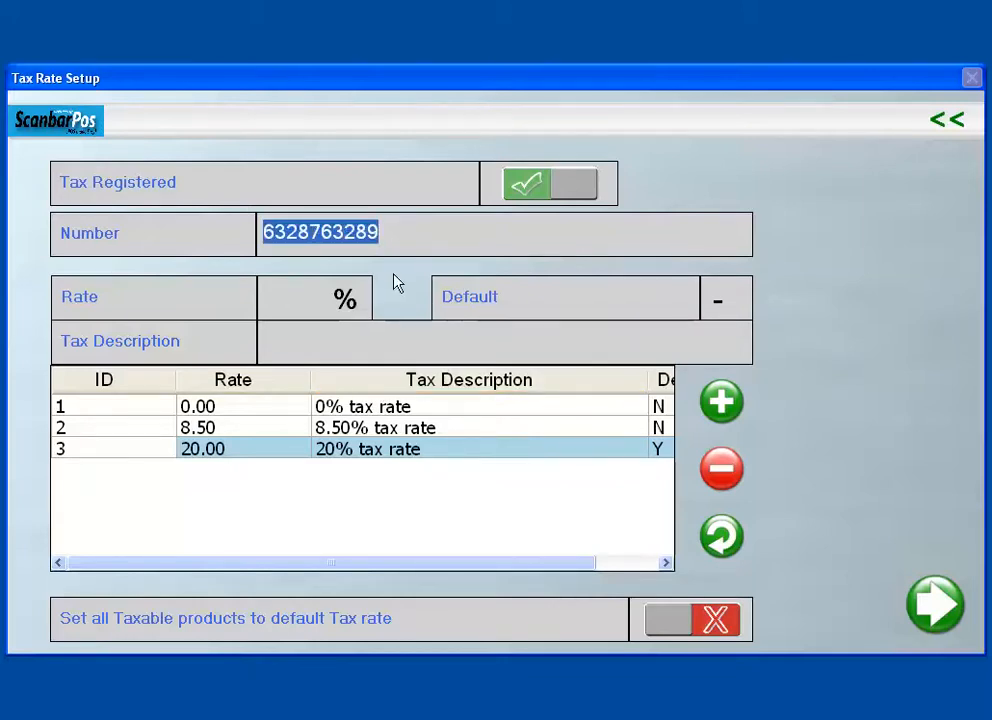
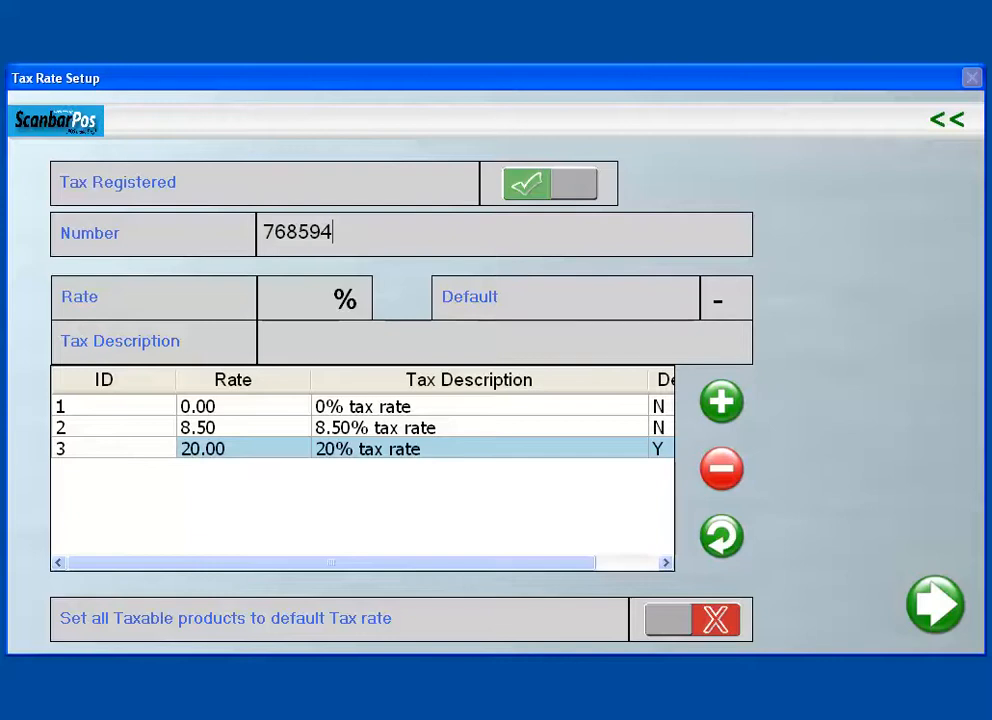
pyautogui.click(933, 603)
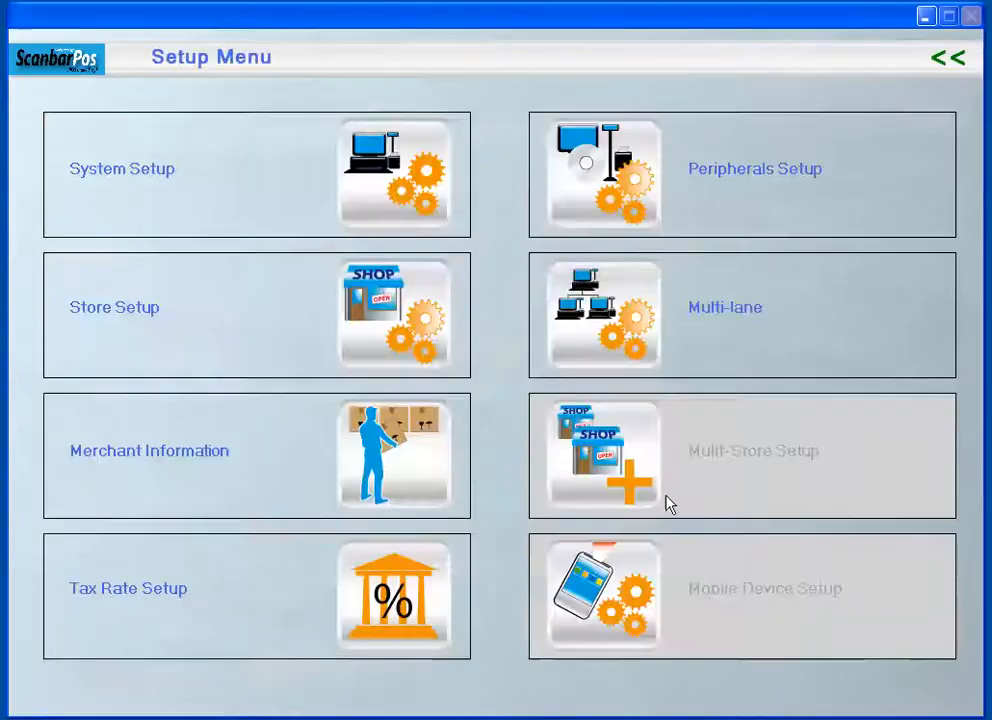
pyautogui.click(410, 554)
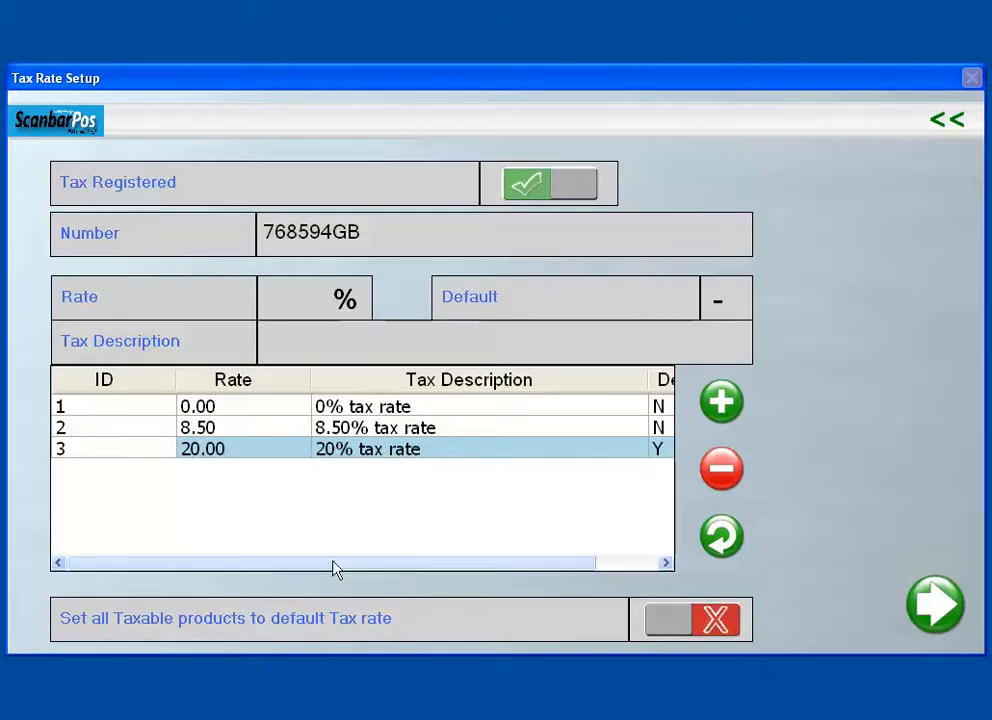
pyautogui.moveTo(334, 568); pyautogui.dragTo(394, 568)
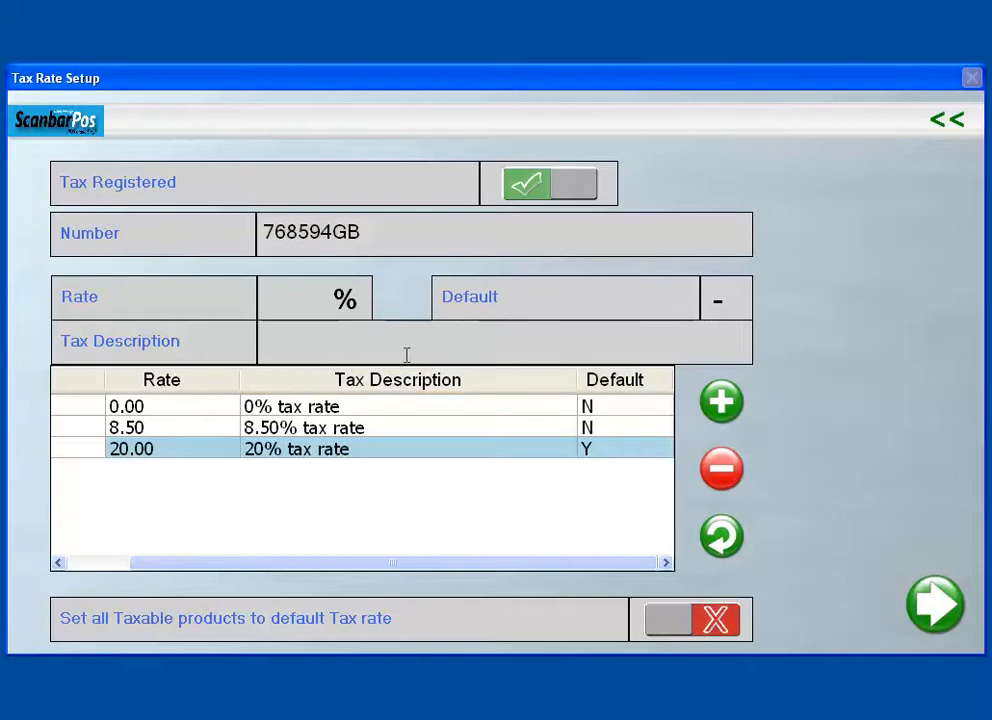
pyautogui.moveTo(381, 569); pyautogui.dragTo(312, 572)
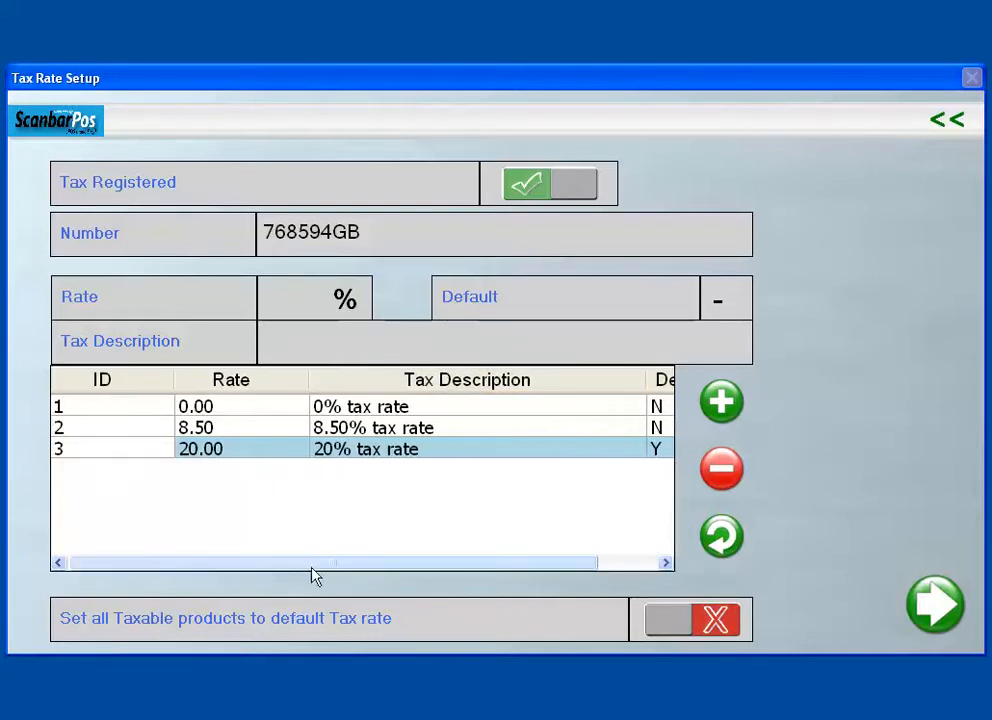
pyautogui.click(295, 291)
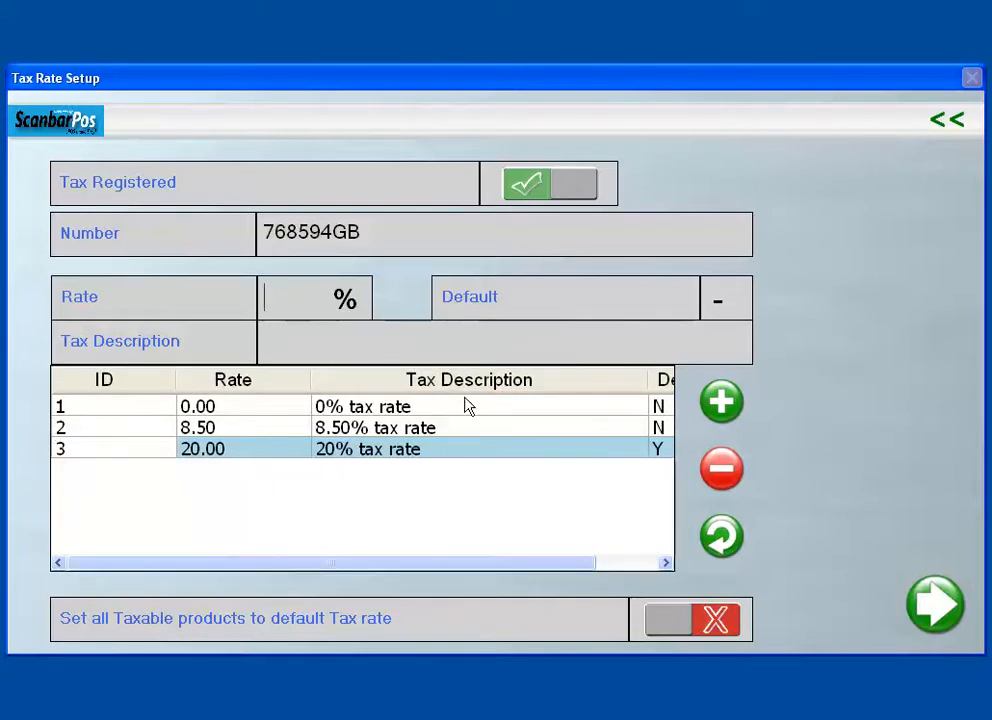
# Step: Add a 10.00 rate with the description '10% tax rate' to the table
pyautogui.write('10')
pyautogui.write('10')
pyautogui.write('% t')
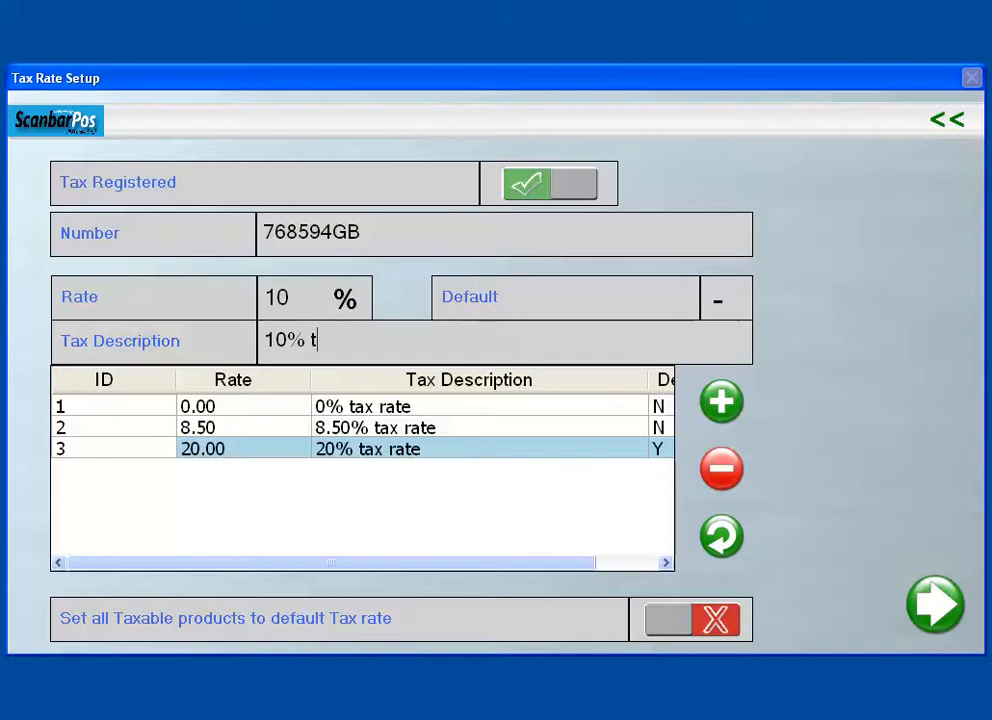
pyautogui.write('ax rate')
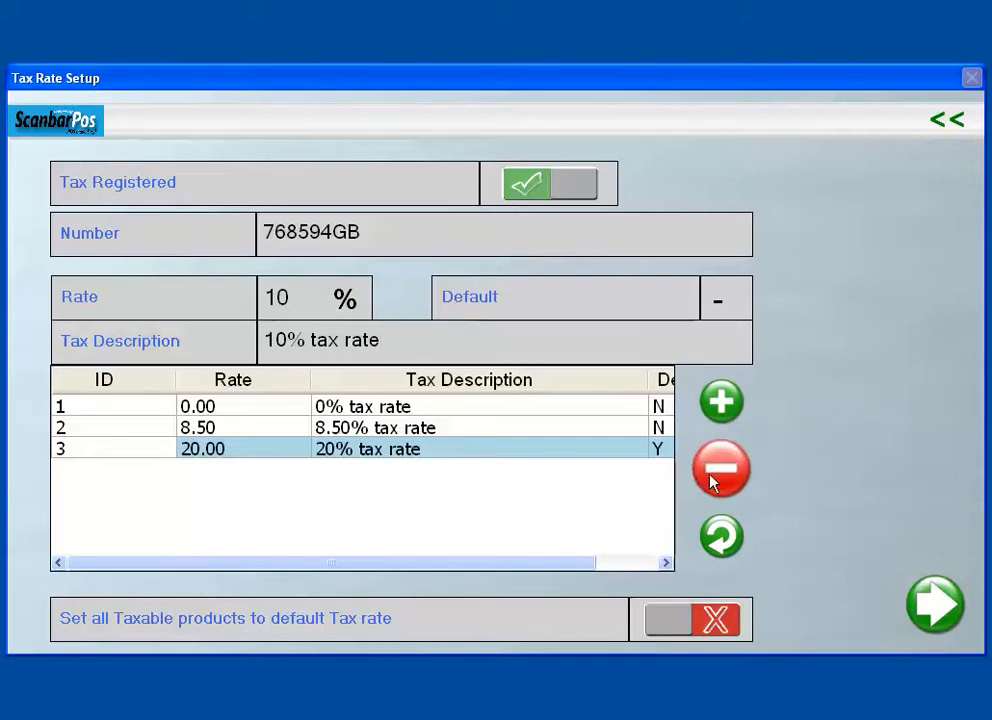
pyautogui.click(724, 405)
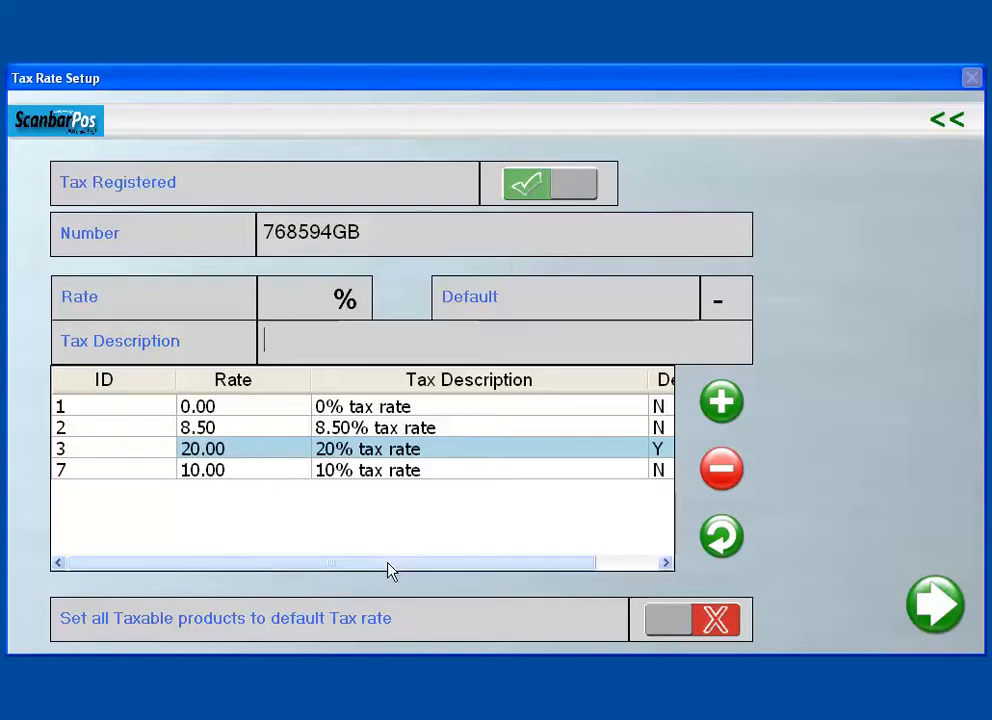
# Step: Make the 8.50% rate the default, then request deletion of the 10.00 rate
pyautogui.moveTo(388, 565); pyautogui.dragTo(337, 563)
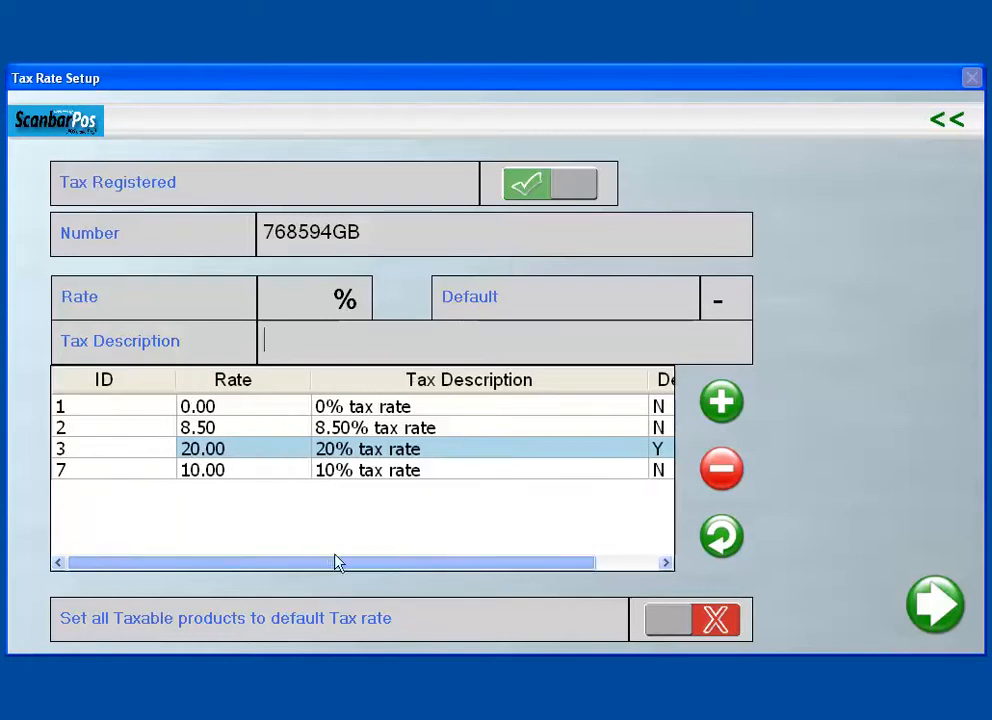
pyautogui.click(255, 436)
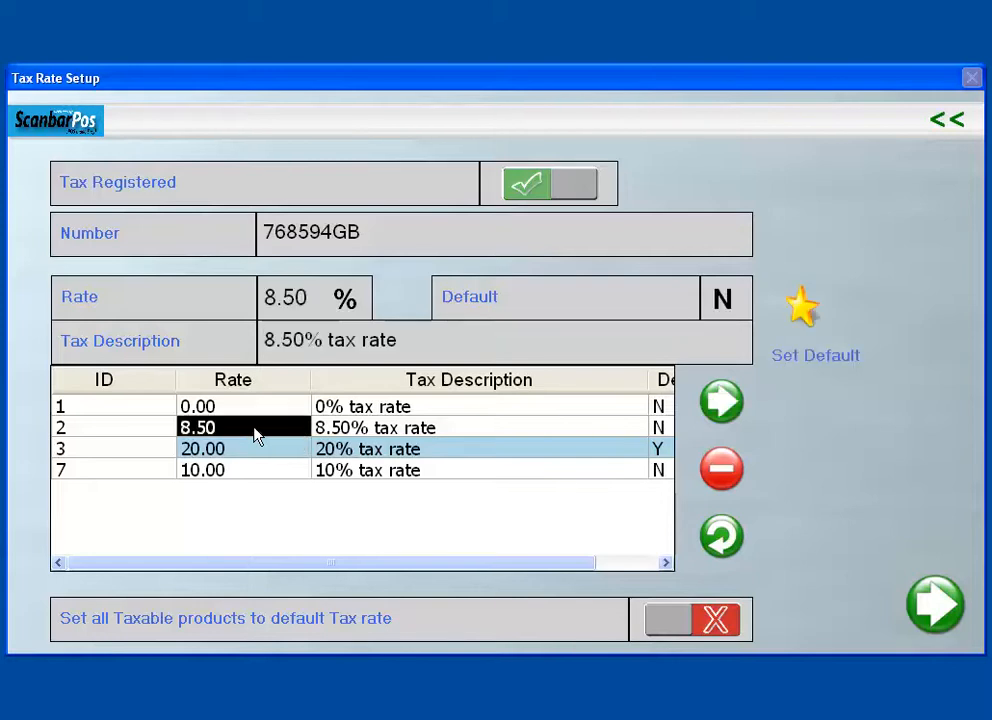
pyautogui.click(805, 312)
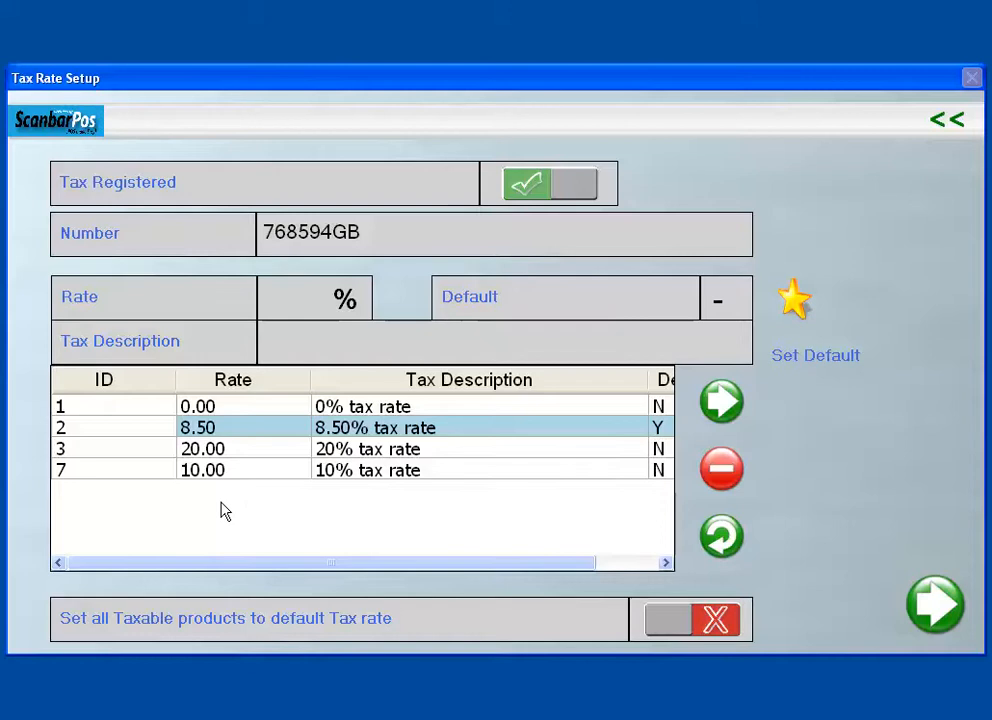
pyautogui.click(121, 475)
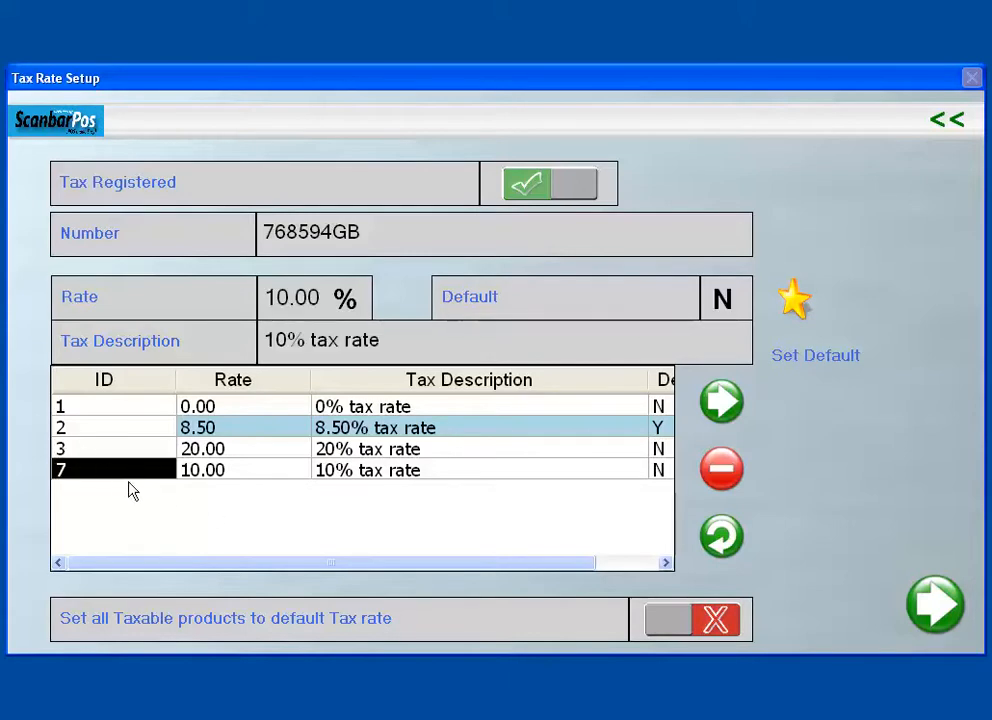
pyautogui.click(718, 472)
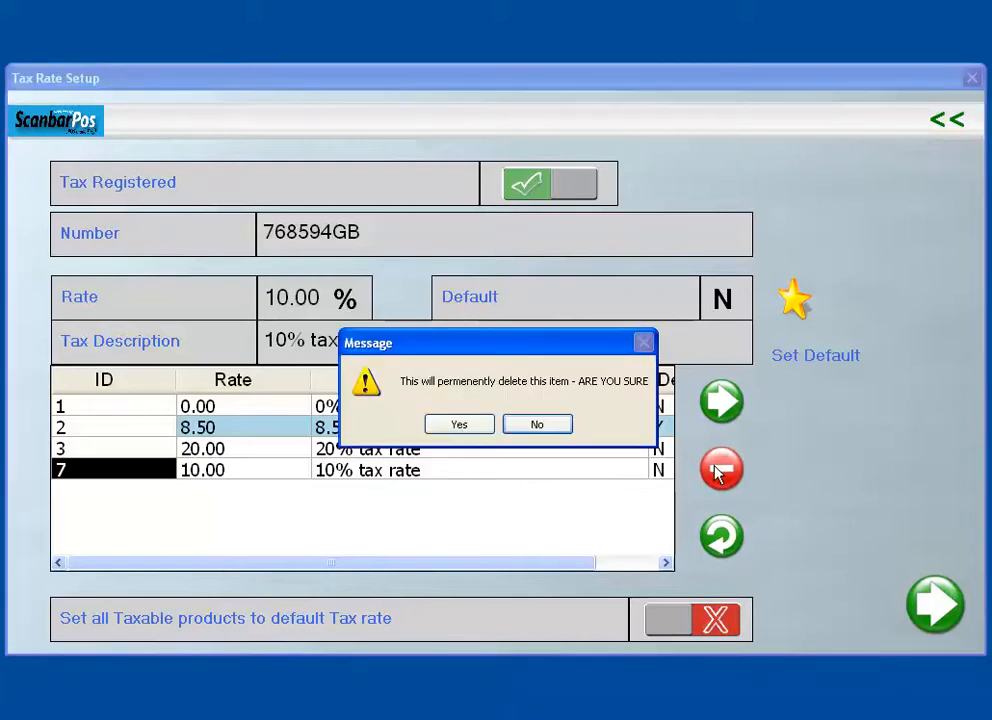
# Step: Confirm permanent deletion of the 10% rate, then select the 0.00 rate for editing
pyautogui.click(471, 431)
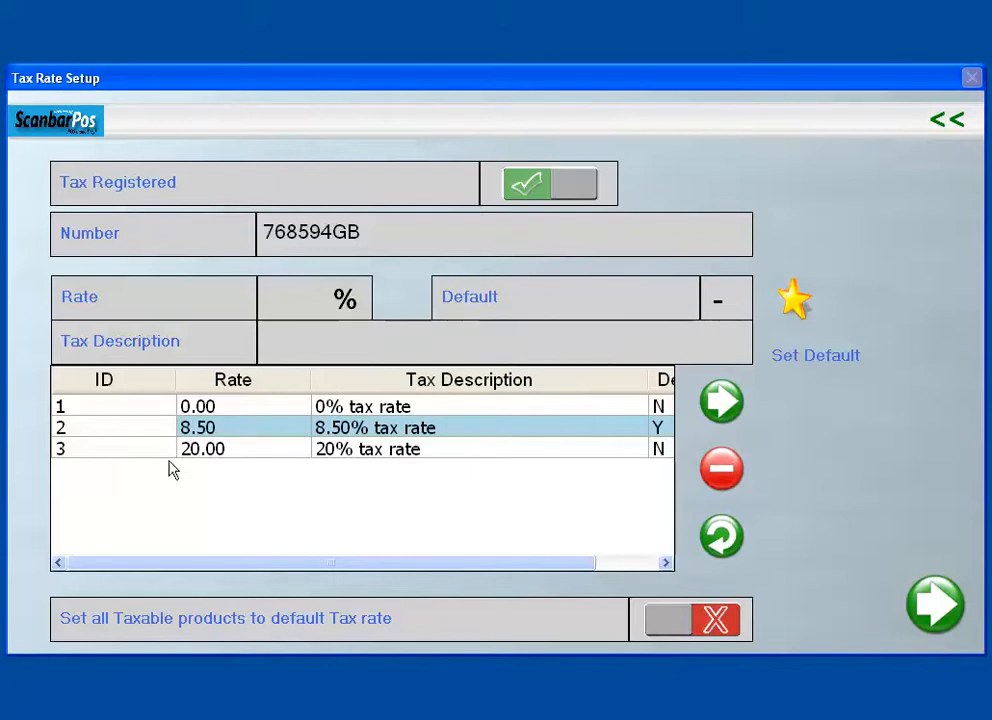
pyautogui.click(231, 413)
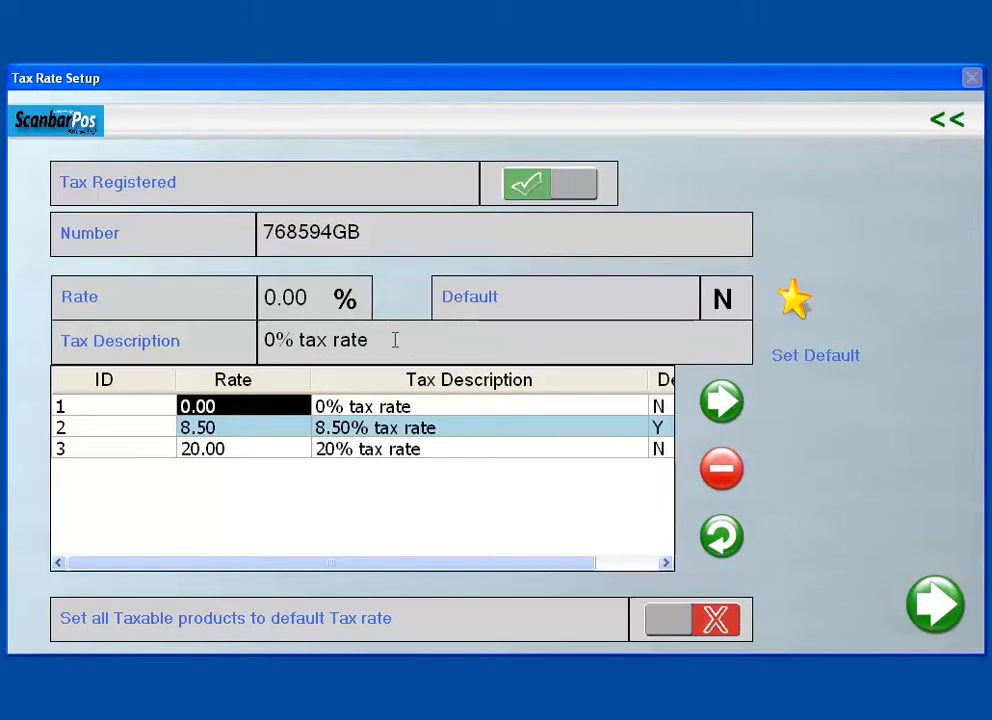
# Step: Change the 0% rate's description to '0% tax rateeeeee' and apply the edit
pyautogui.write('ee')
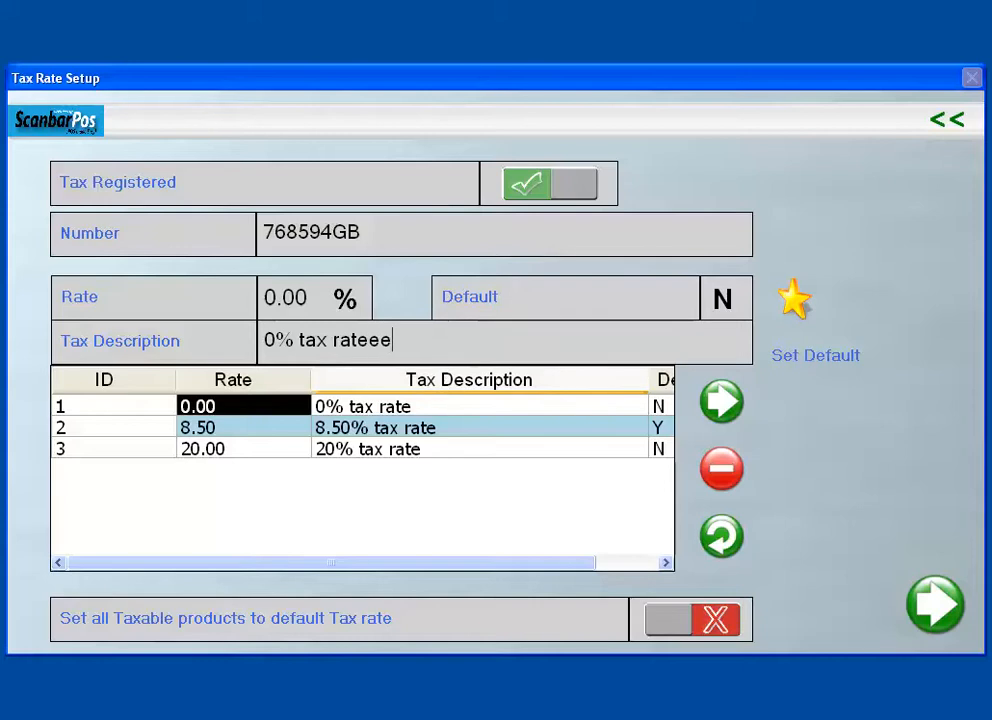
pyautogui.write('eeee')
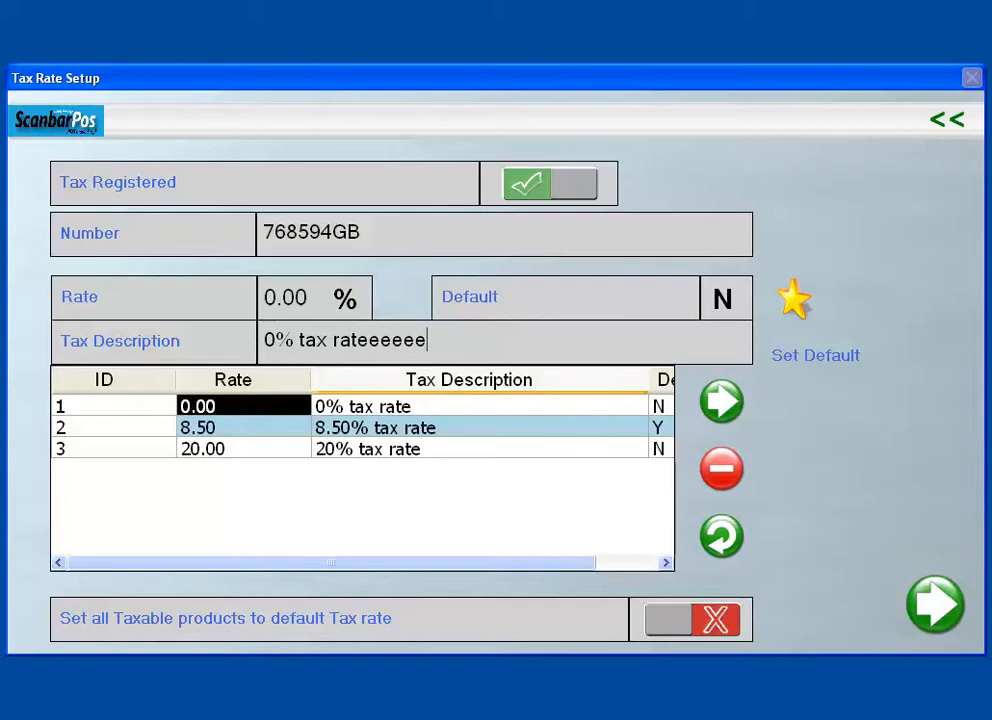
pyautogui.click(716, 403)
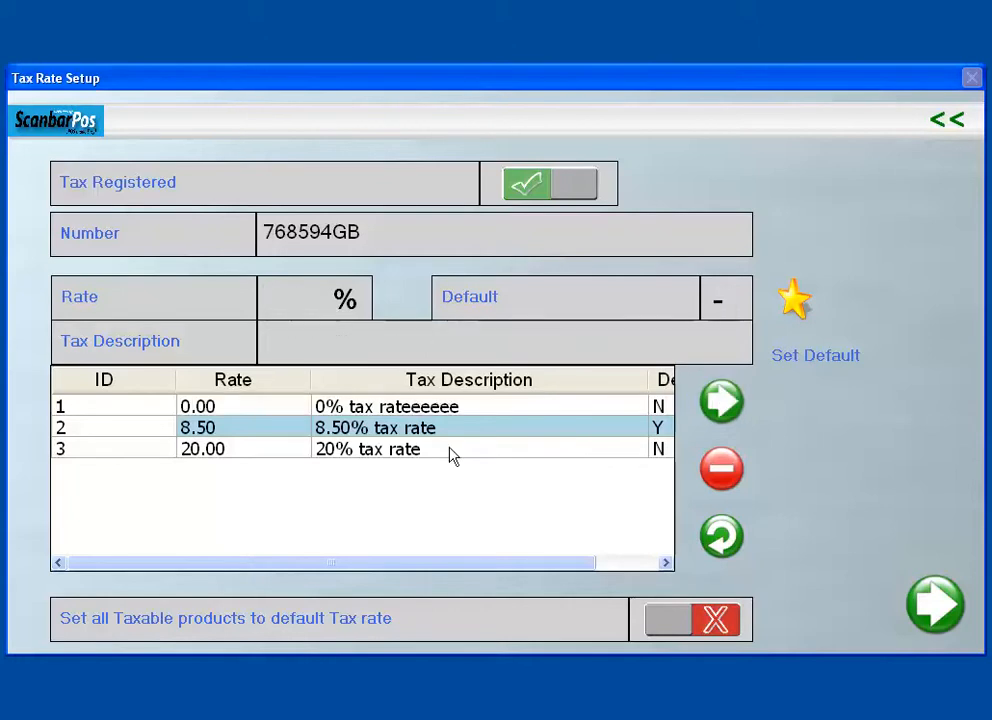
pyautogui.click(464, 410)
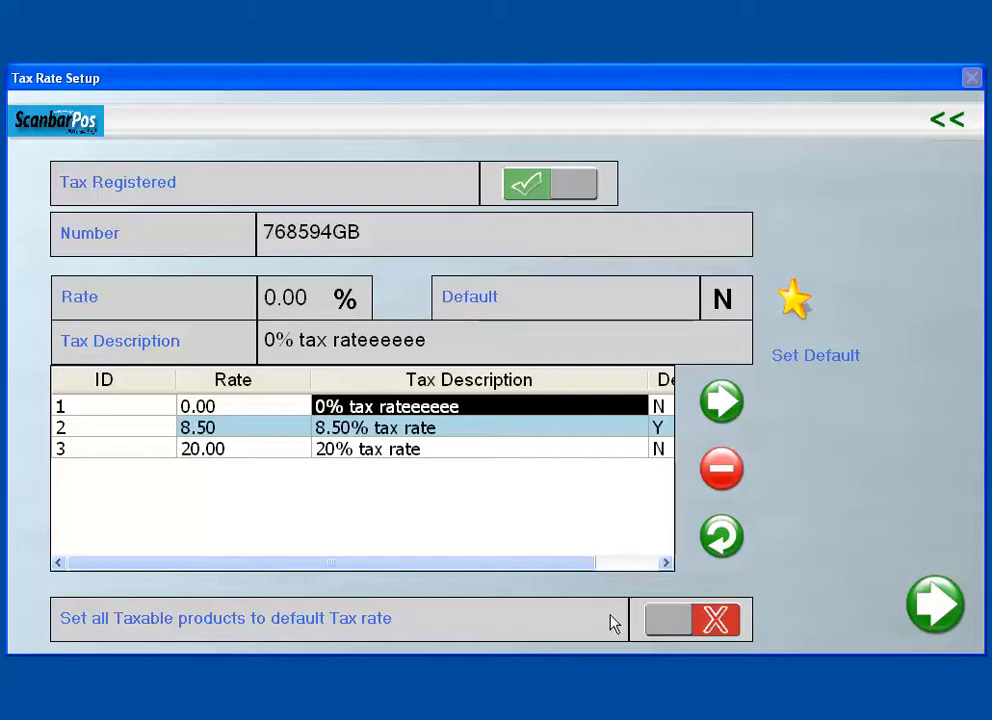
# Step: Toggle 'Set all Taxable products to default Tax rate' on and off, then go back to Setup Menu
pyautogui.click(675, 622)
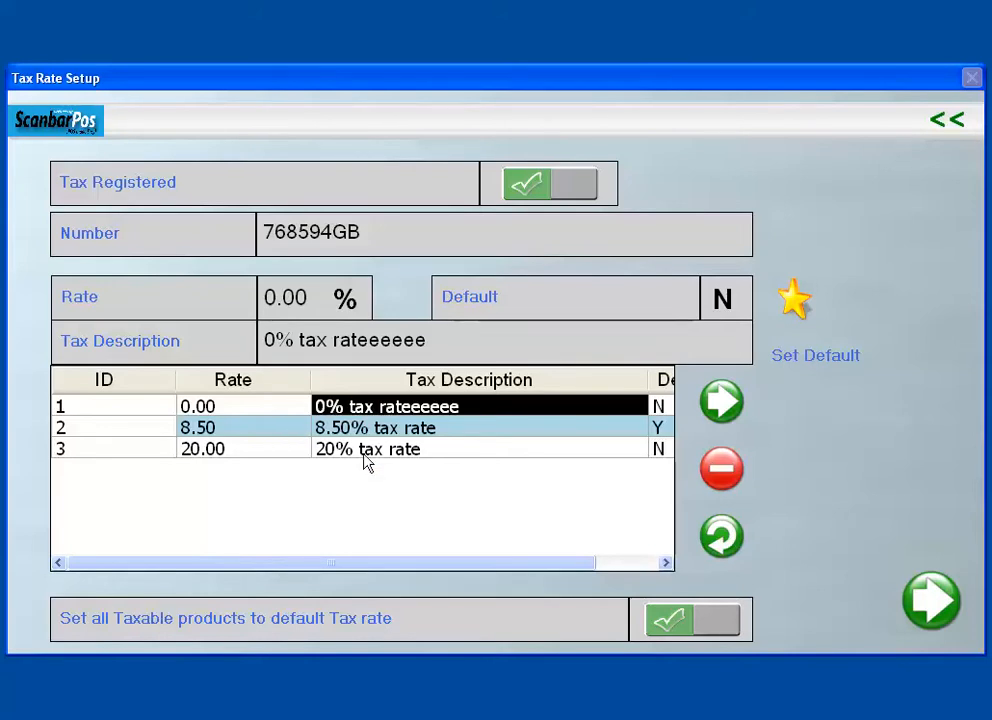
pyautogui.click(668, 623)
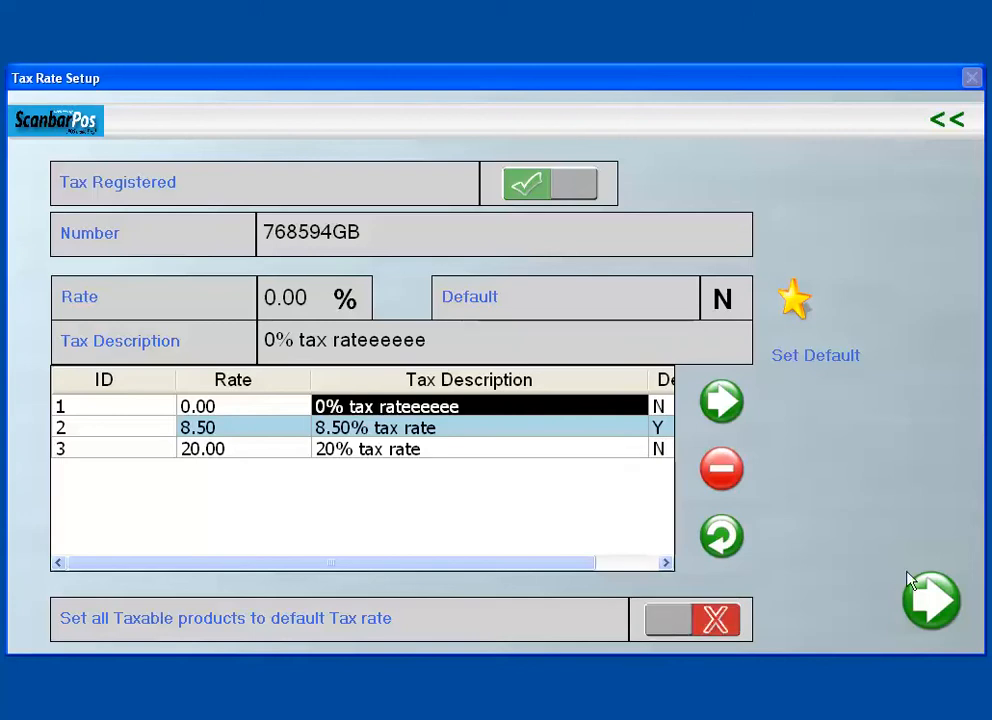
pyautogui.click(947, 123)
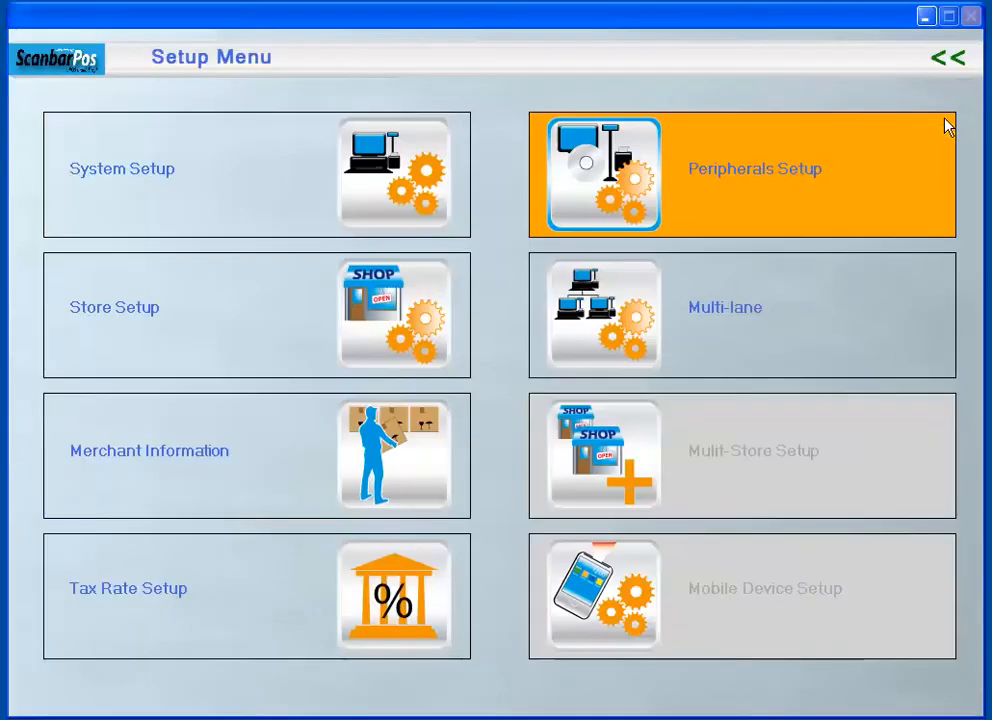